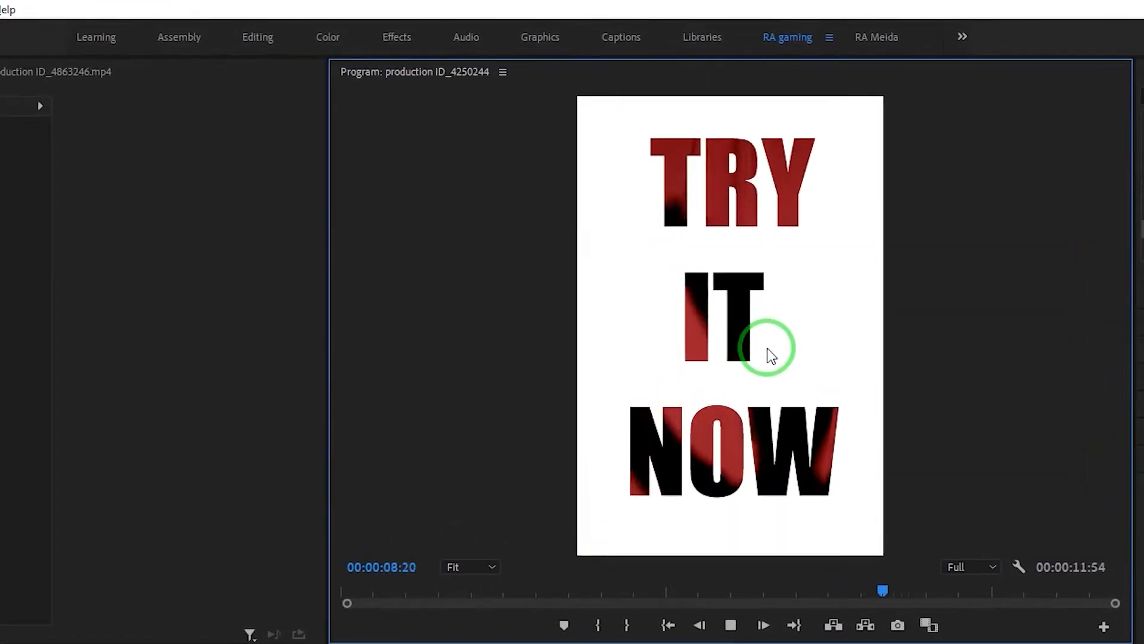
Step: Place the production ID_4863246.mp4 video on track V2 of the sequence, leaving a gap after the existing edit
key("space")
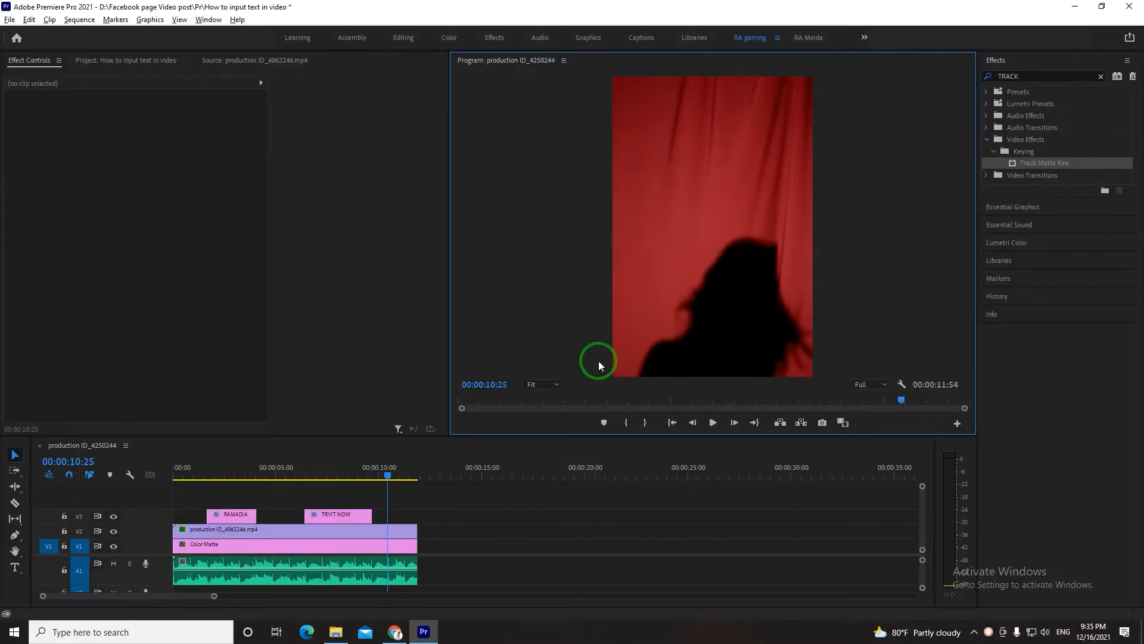
left_click(222, 475)
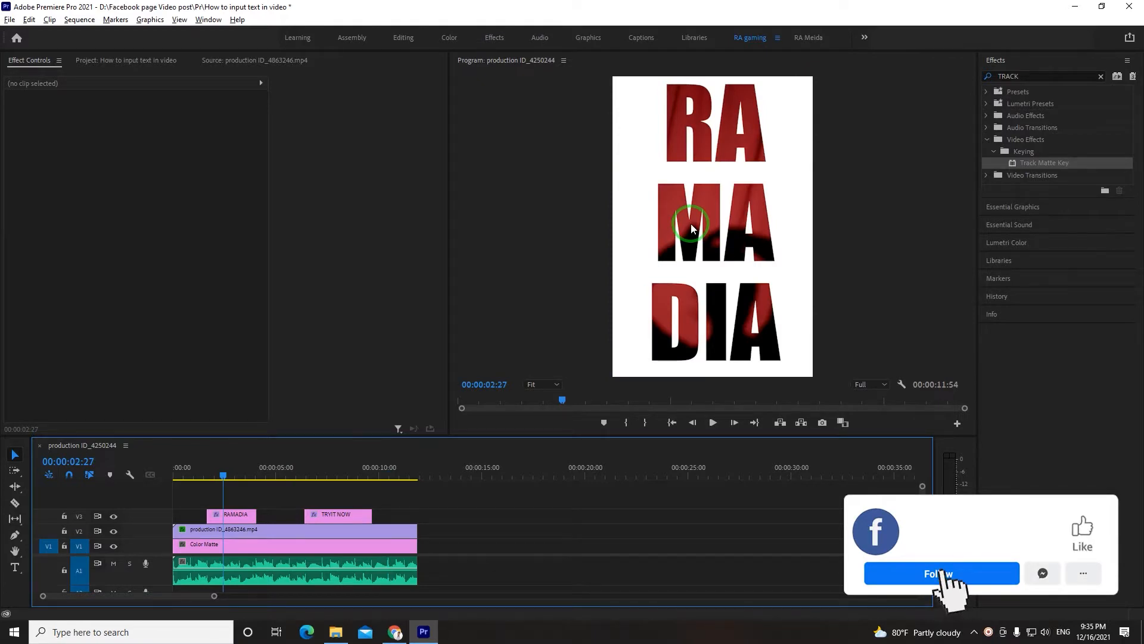
left_click(104, 62)
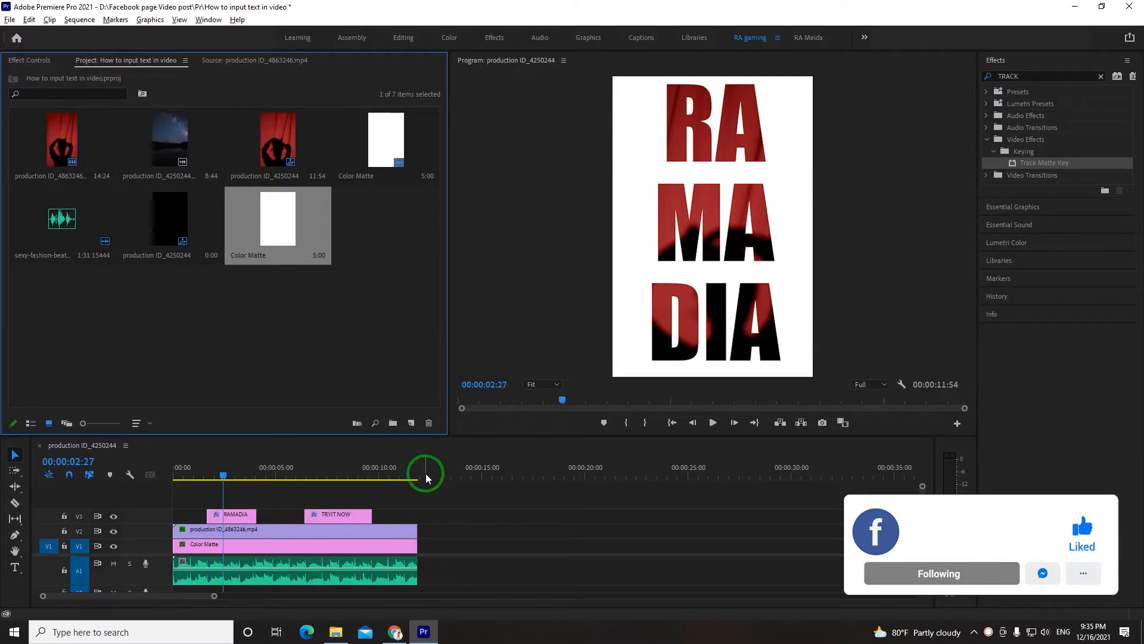
left_click(306, 353)
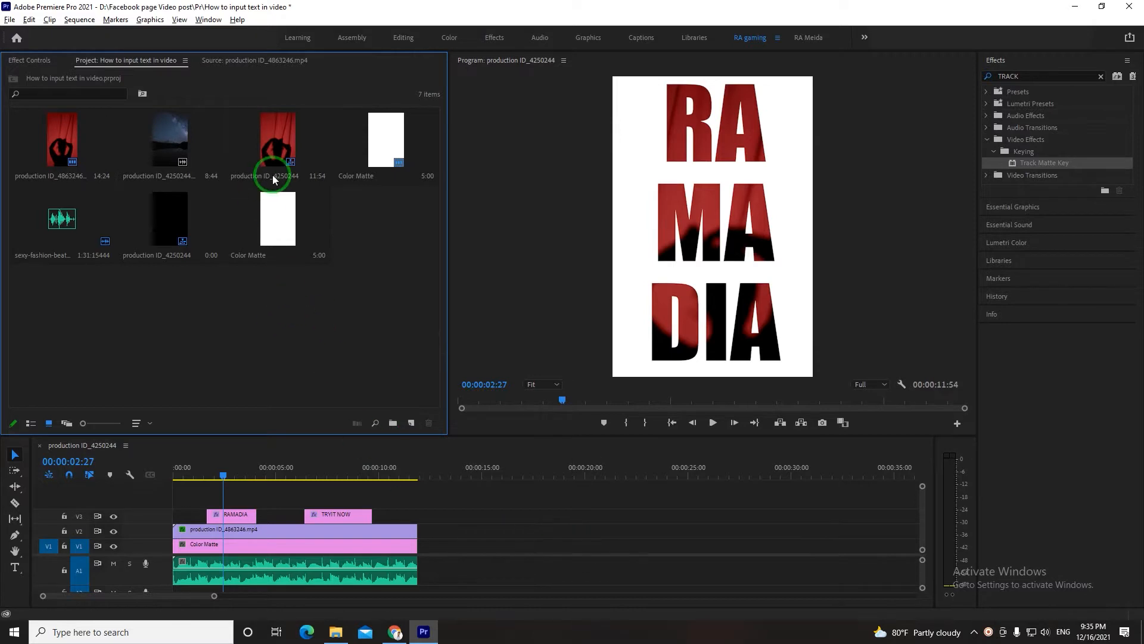
left_click(66, 143)
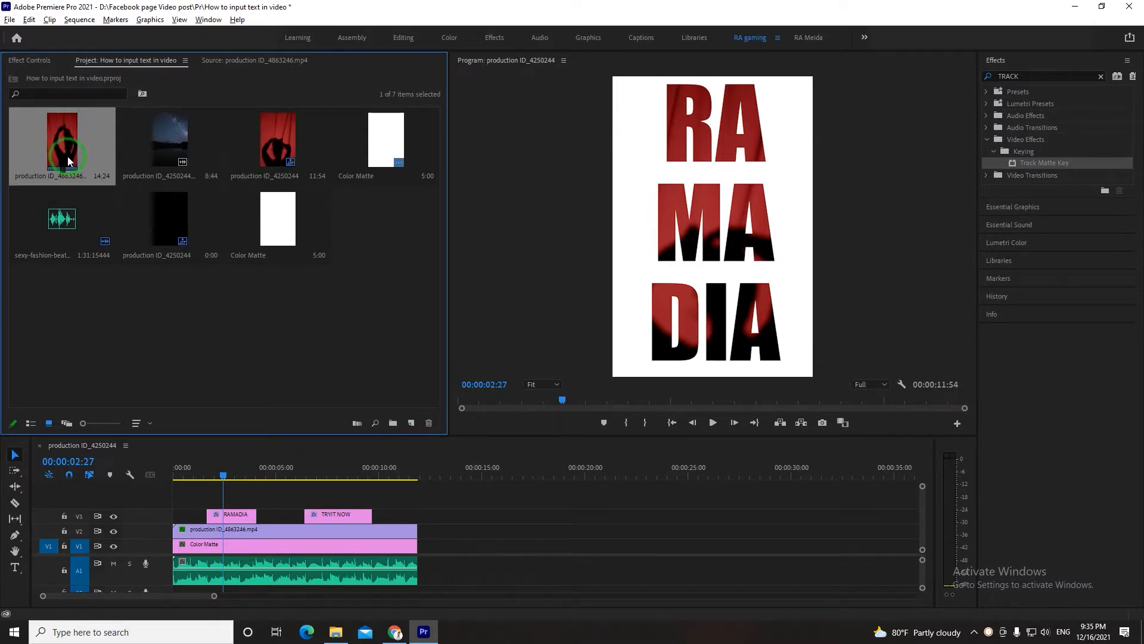
left_click_drag(58, 141, 557, 528)
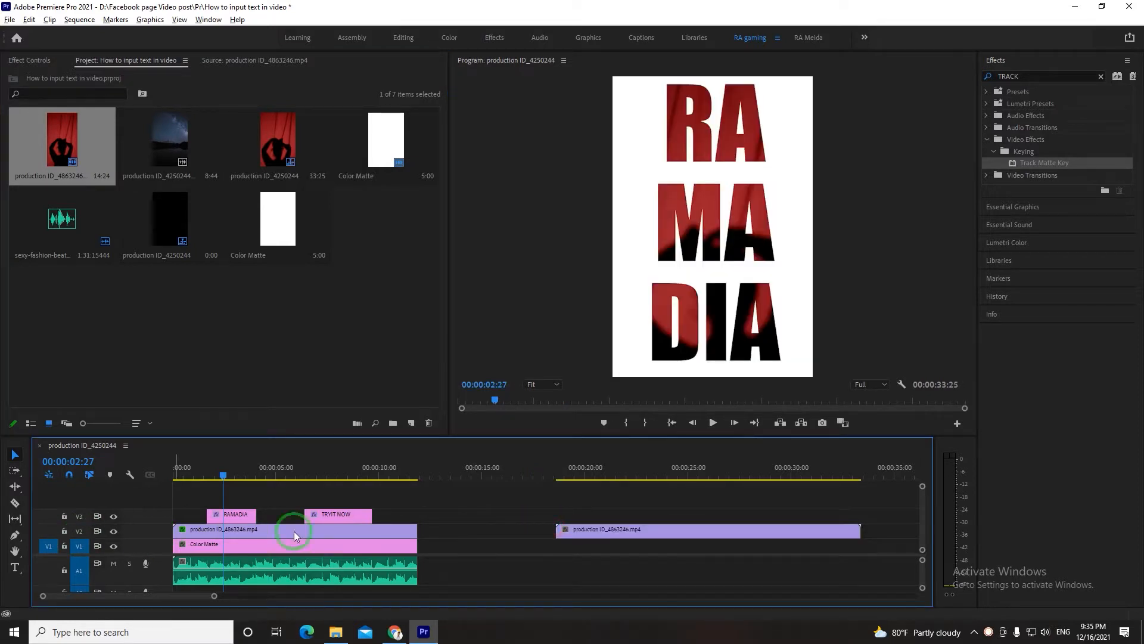
Step: Set the newly placed clip's scale to 136 so that the video fills the frame
left_click(602, 477)
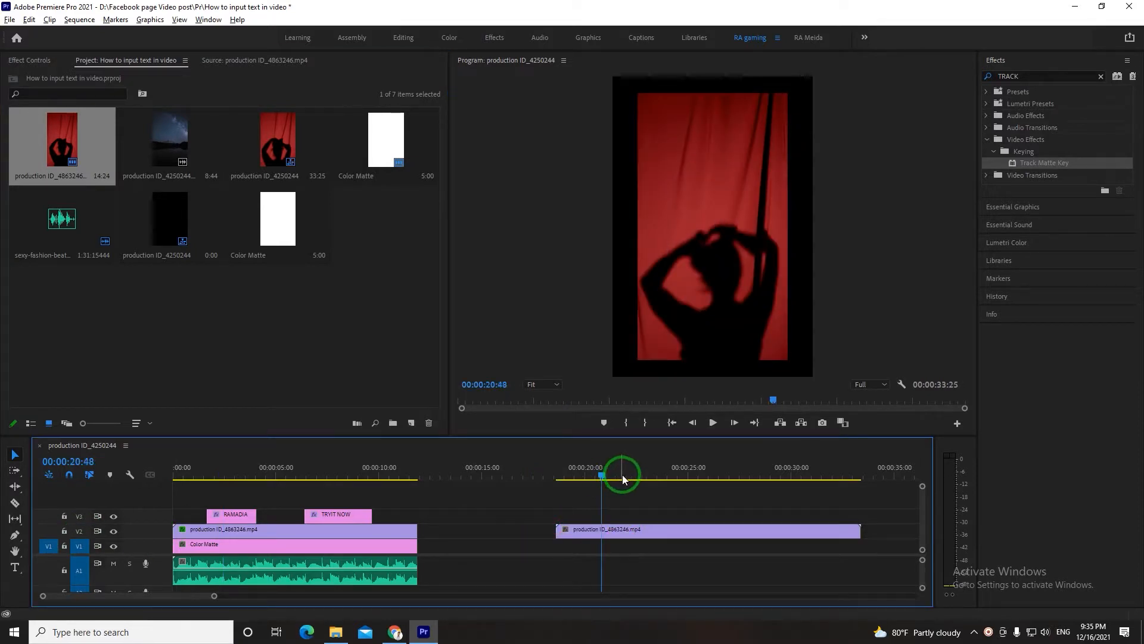
left_click(655, 529)
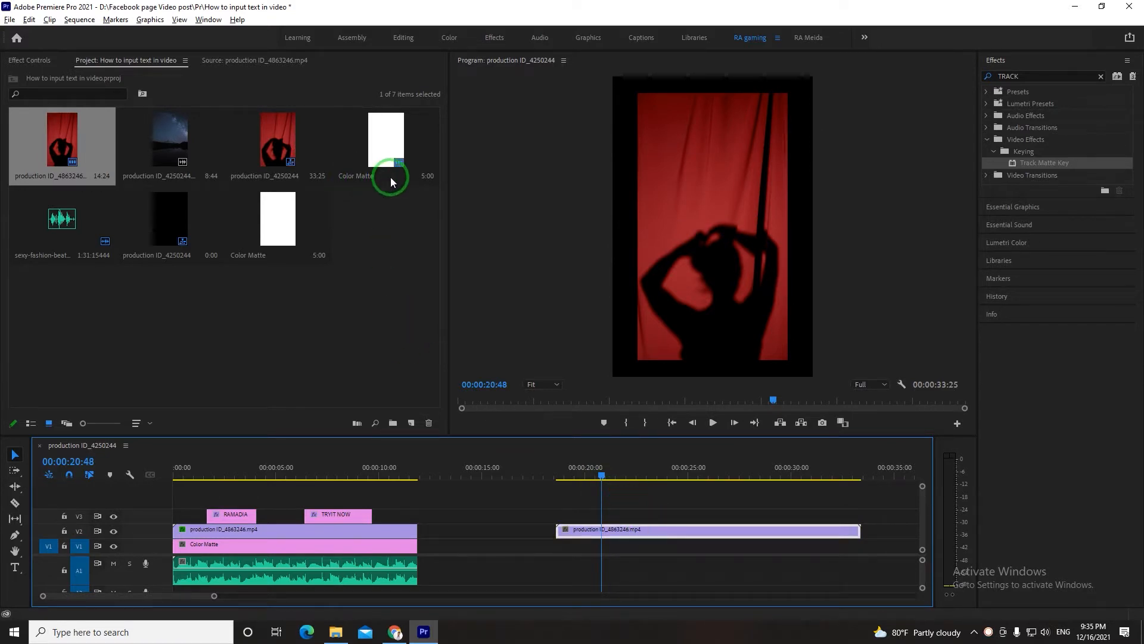
left_click(27, 61)
left_click_drag(142, 134, 161, 134)
left_click(604, 473)
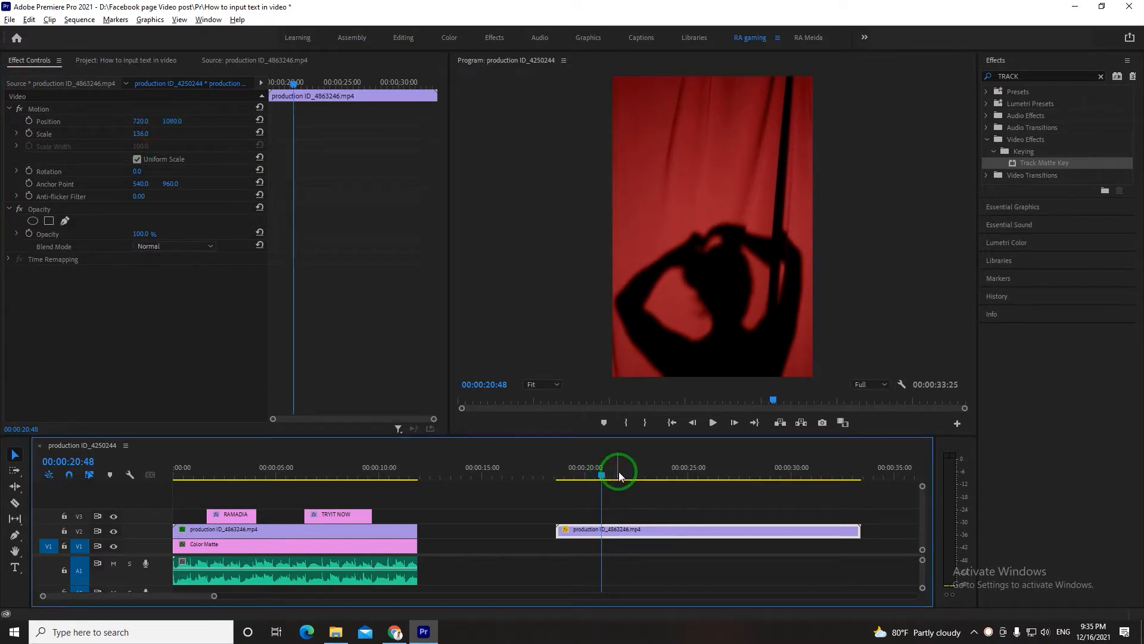
left_click(338, 466)
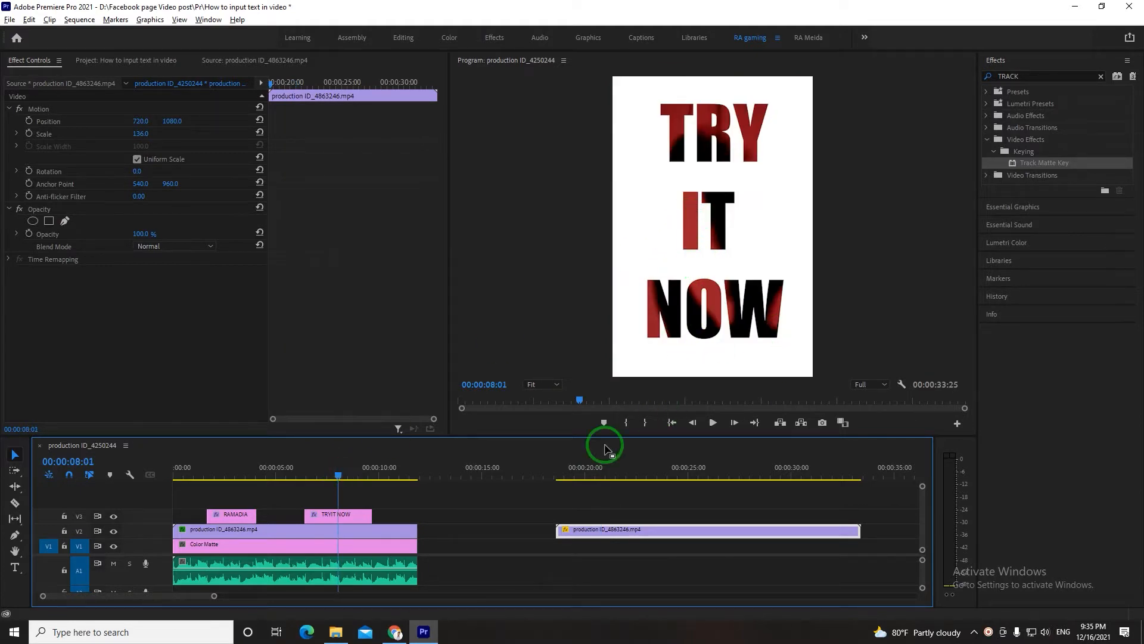
Step: Add a text graphic at 00:00:21:08 over the new clip, reading RA, ME and DIA on three separate lines
left_click(608, 468)
left_click(15, 567)
left_click(630, 122)
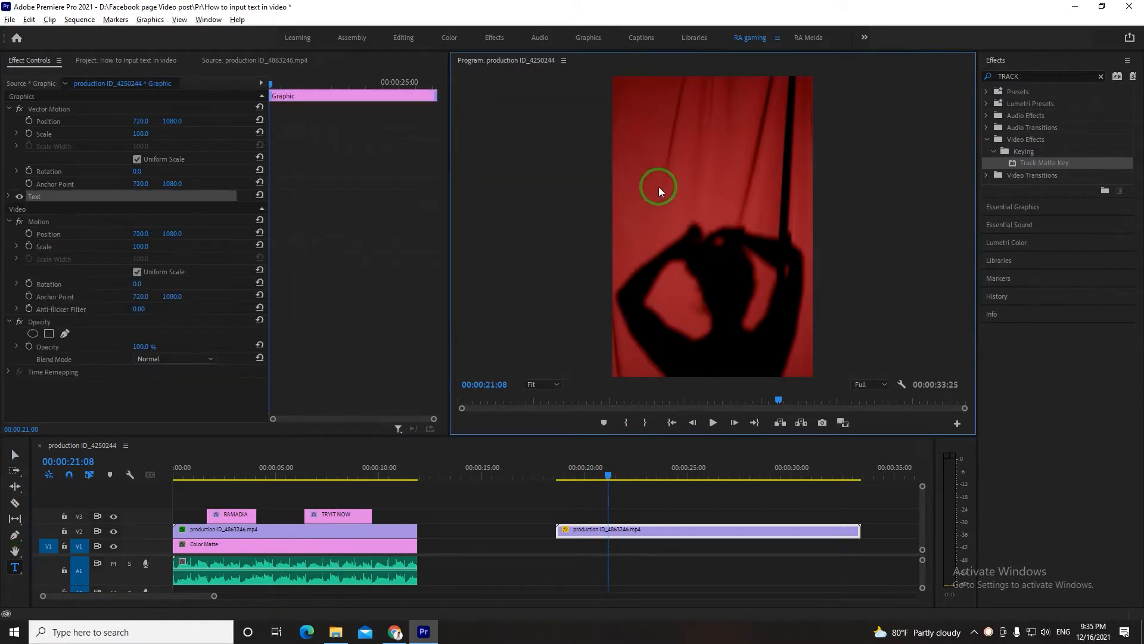
type("RA ")
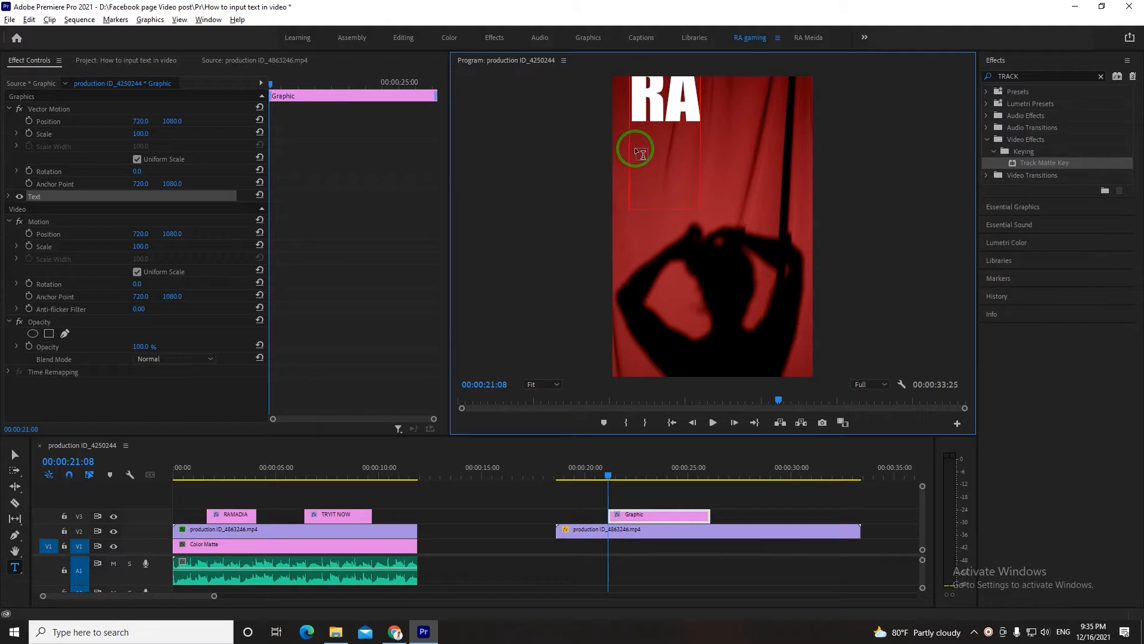
type("ME ")
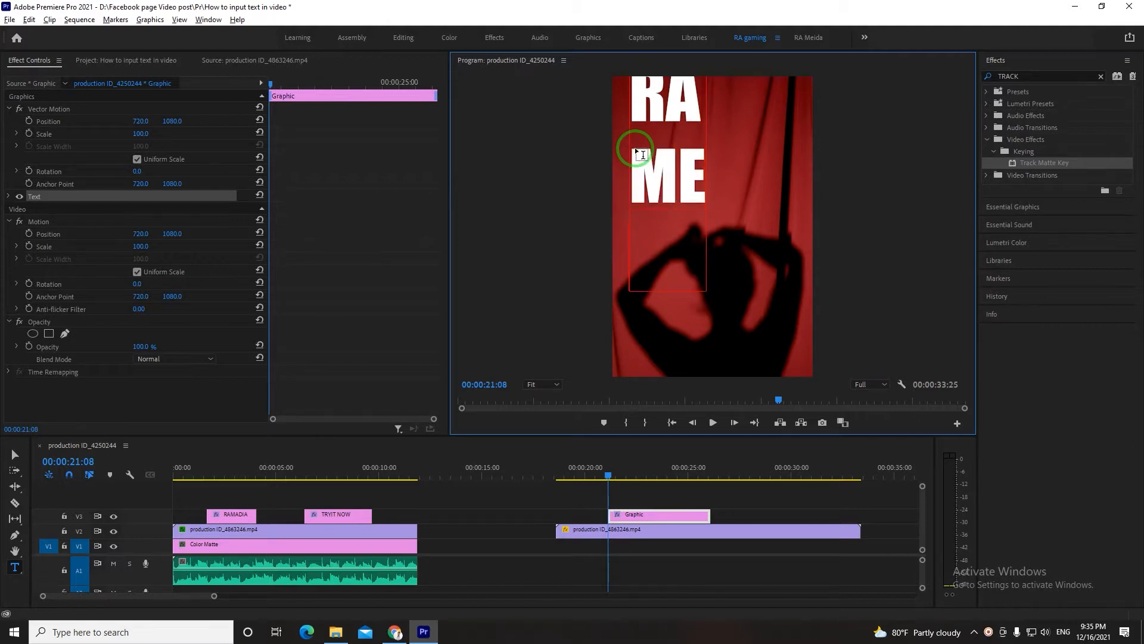
type("DIA")
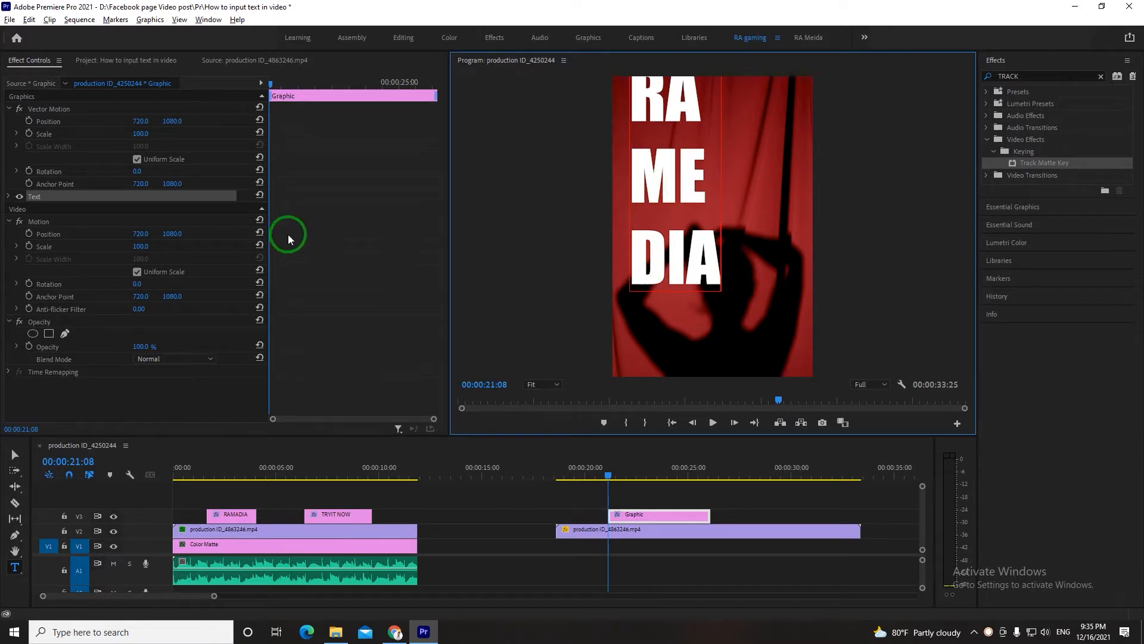
Step: Center-align the RA ME DIA text and set its horizontal position to 701.0
left_click(637, 475)
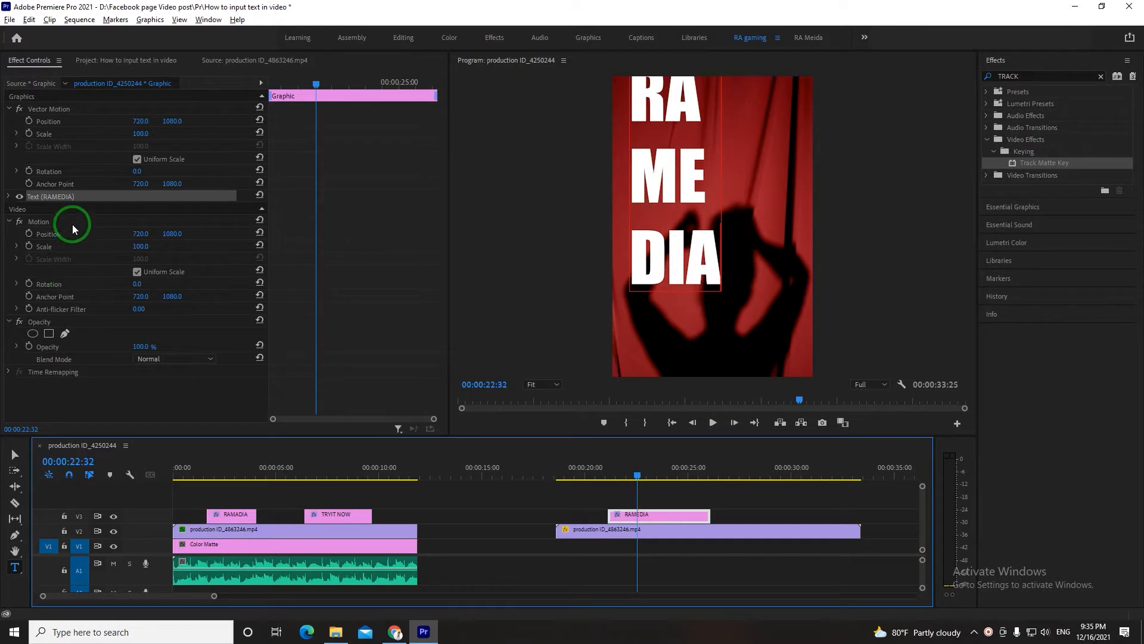
left_click(8, 197)
left_click(55, 271)
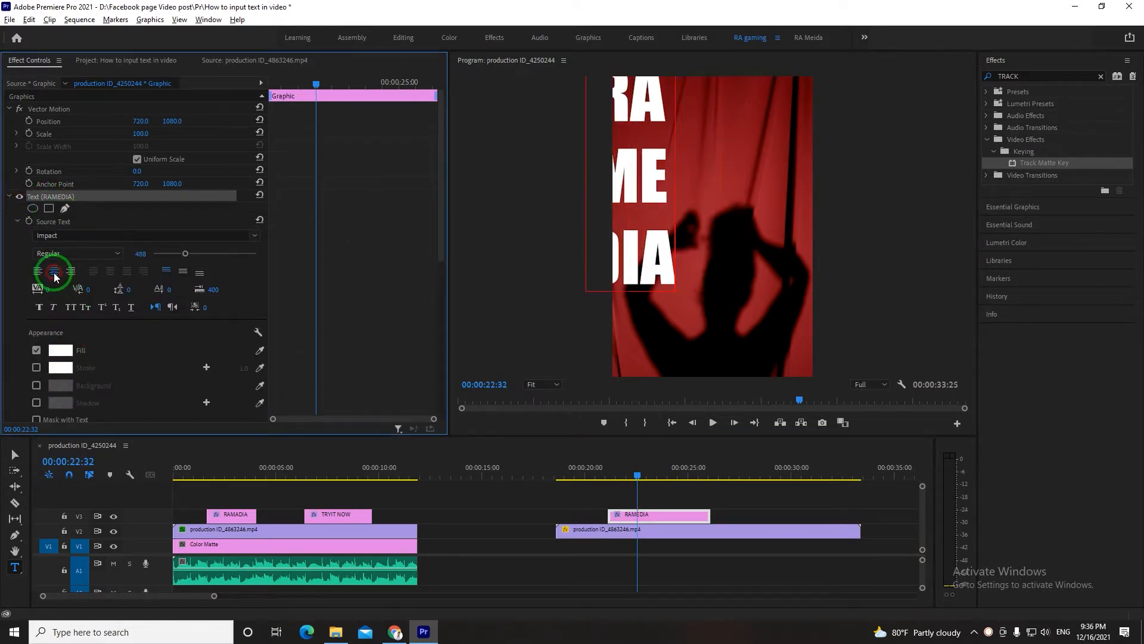
scroll(388, 252, "down", 3)
scroll(388, 252, "down", 3)
left_click_drag(141, 309, 492, 325)
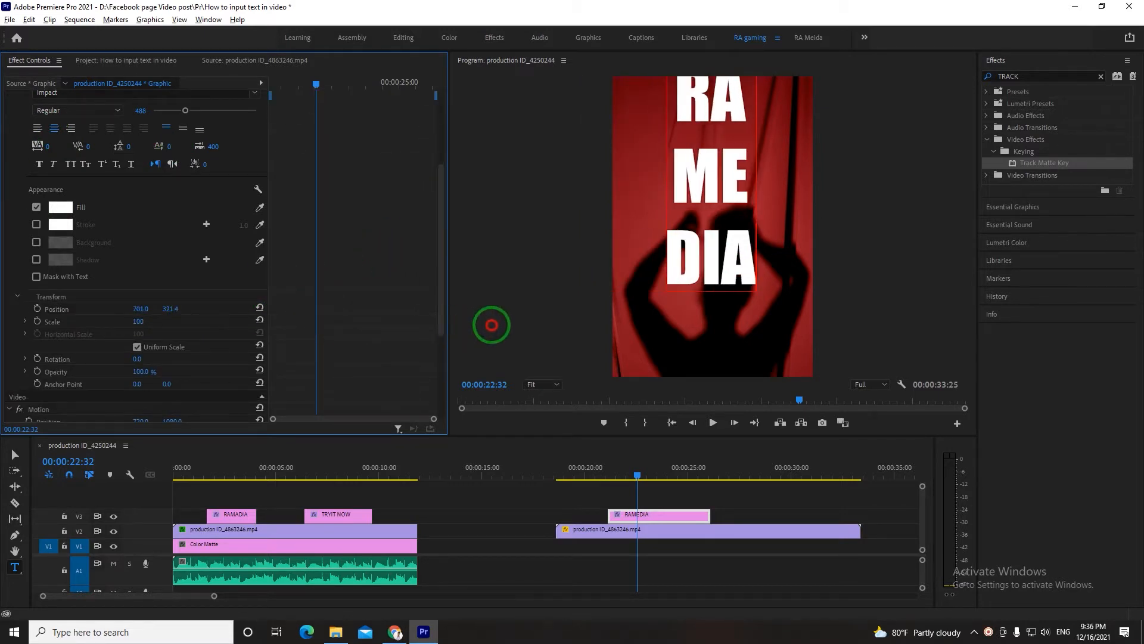
Step: Lower the RA ME DIA text to vertical position 593.4 and set its scale to 128
left_click_drag(174, 309, 363, 309)
mouse_move(139, 322)
left_mouse_down()
mouse_move(173, 324)
mouse_move(142, 309)
left_mouse_up()
left_click_drag(634, 475, 639, 478)
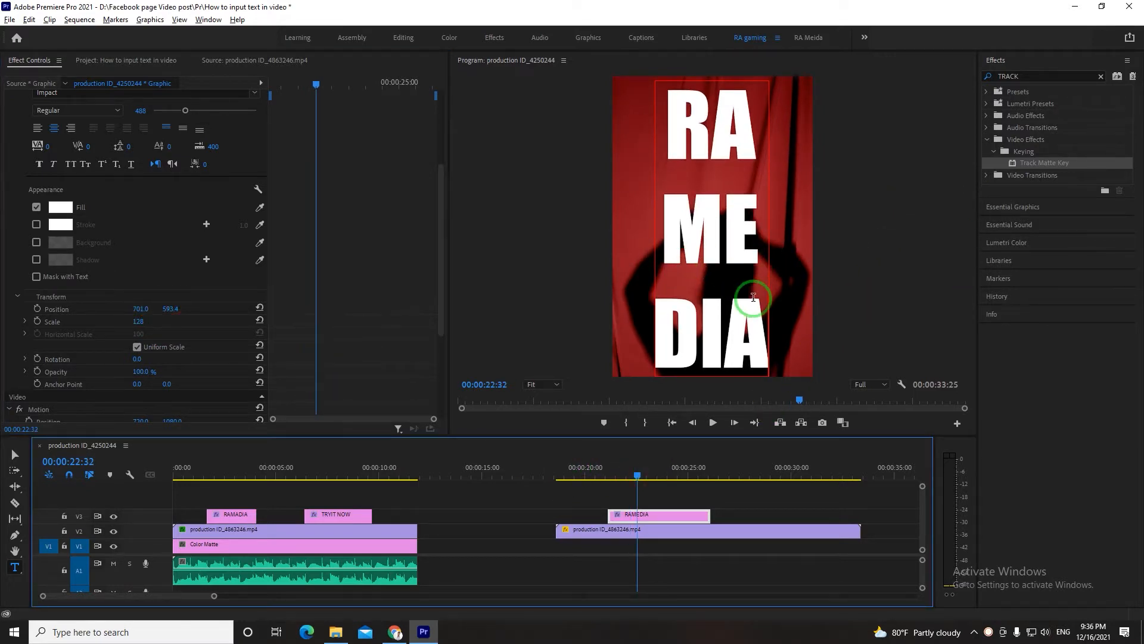
key("v")
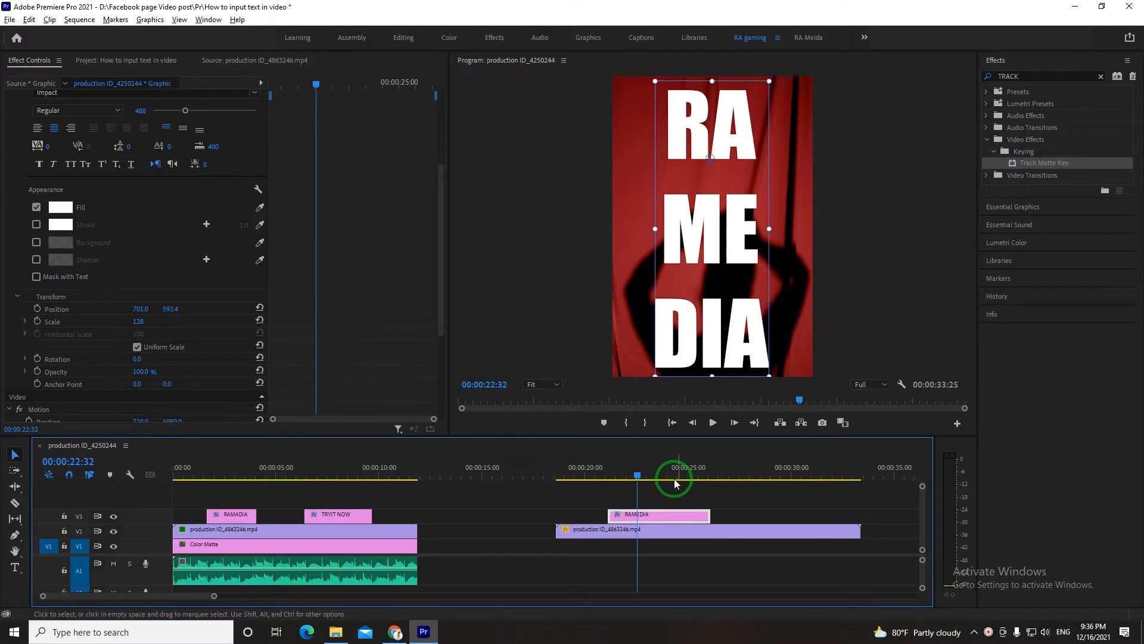
Step: Search the effects for TRACK and apply Track Matte Key to the video clip beneath the RAMEDIA text
left_click(655, 475)
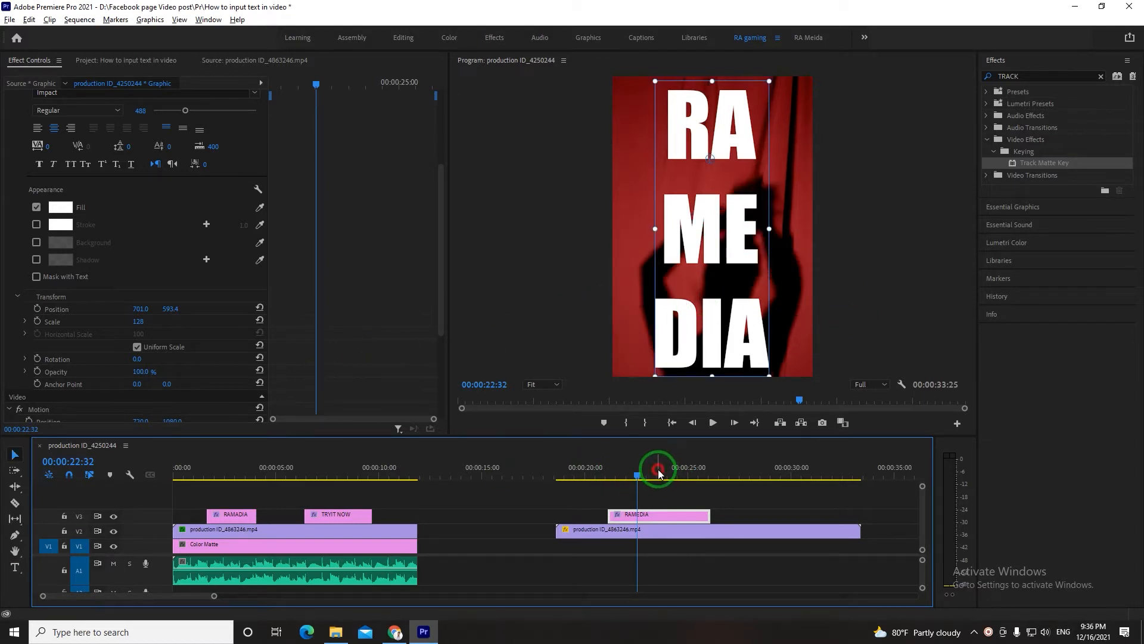
left_click(1101, 75)
left_click(1054, 77)
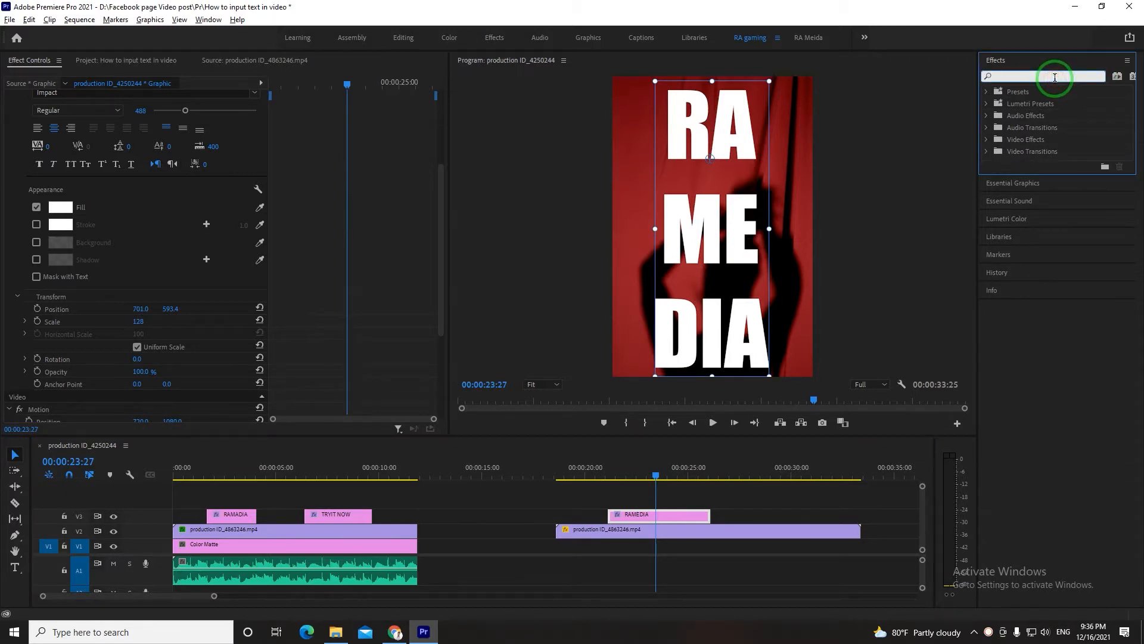
type("TRAV")
key("BackSpace")
type("CK")
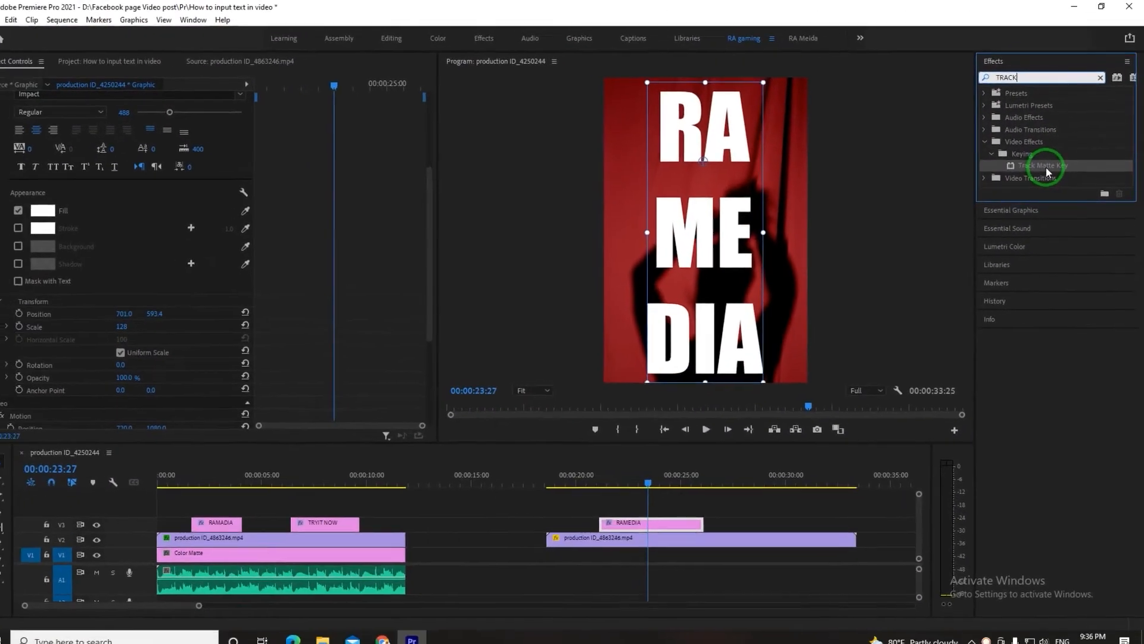
left_click(1046, 165)
left_click_drag(1048, 165, 674, 540)
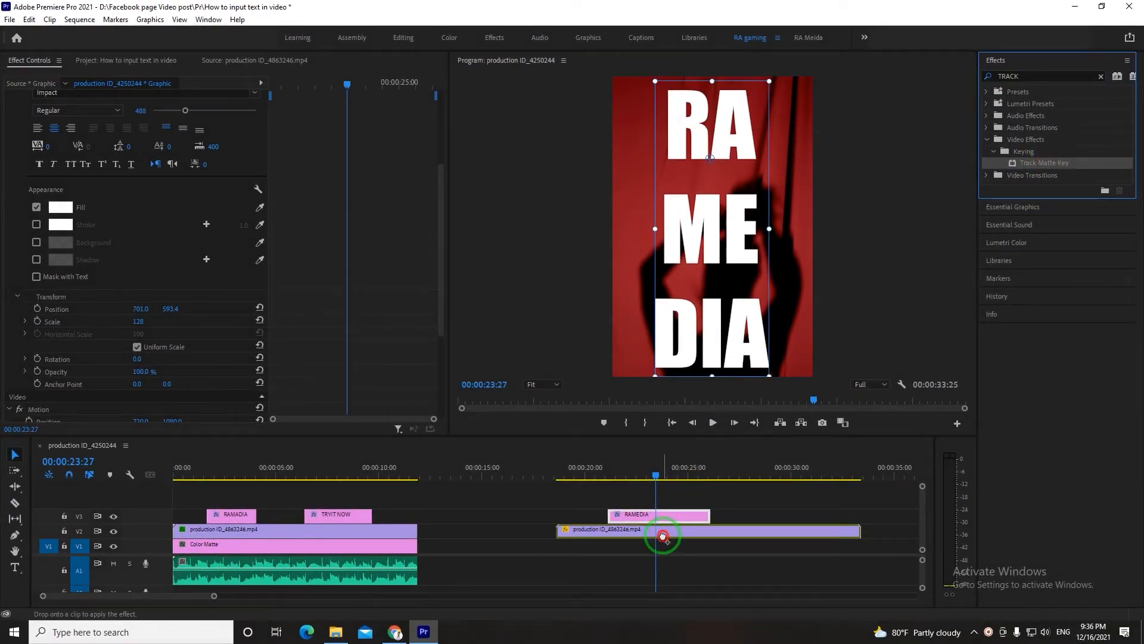
left_click_drag(663, 538, 664, 535)
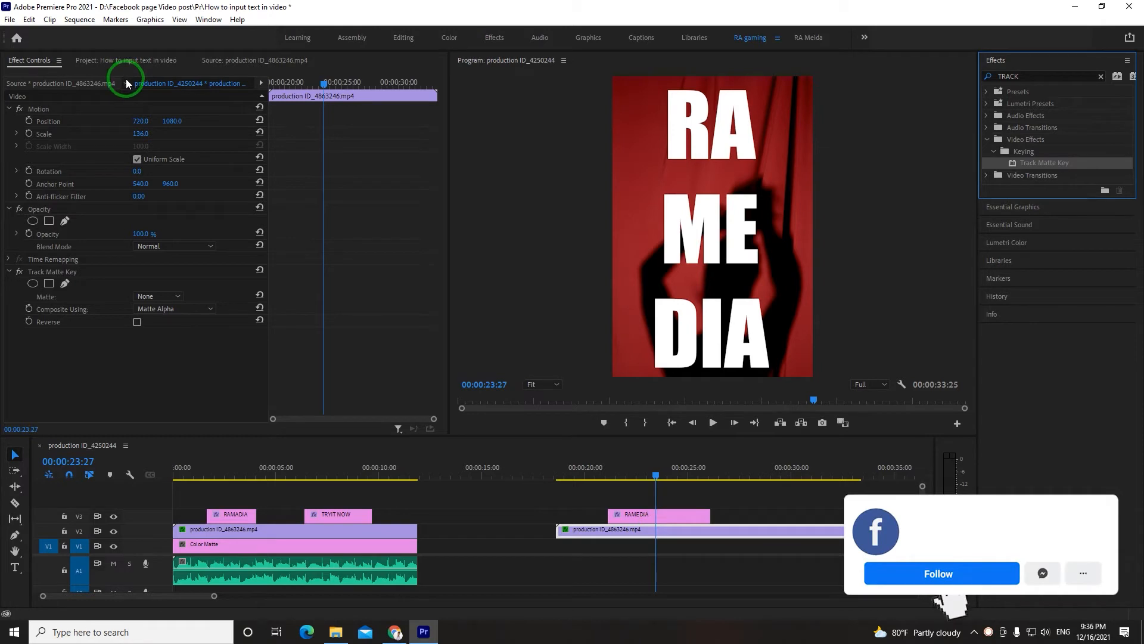
Step: Set the Track Matte Key's matte to Video 3 and preview the video playing inside the text
left_click(51, 272)
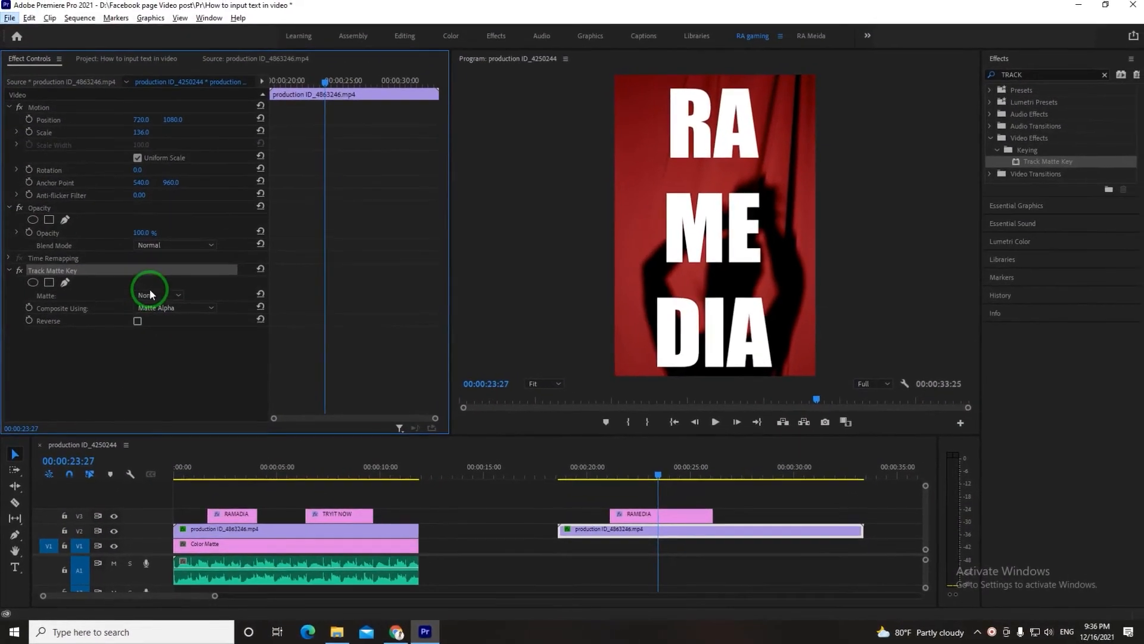
left_click(152, 297)
left_click(162, 325)
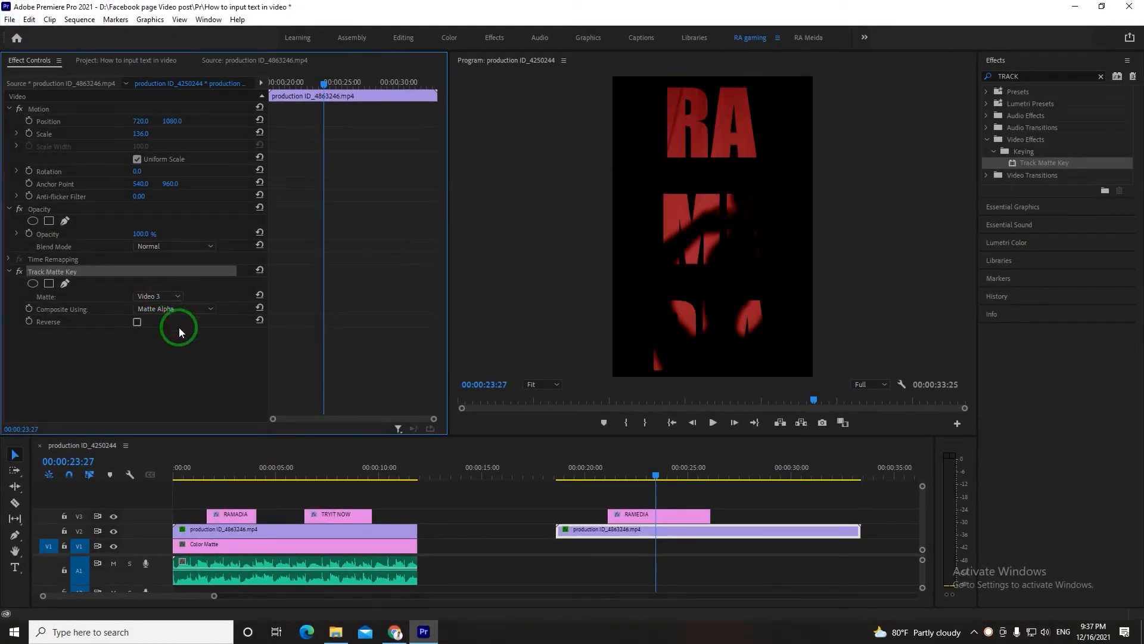
left_click(605, 477)
key("space")
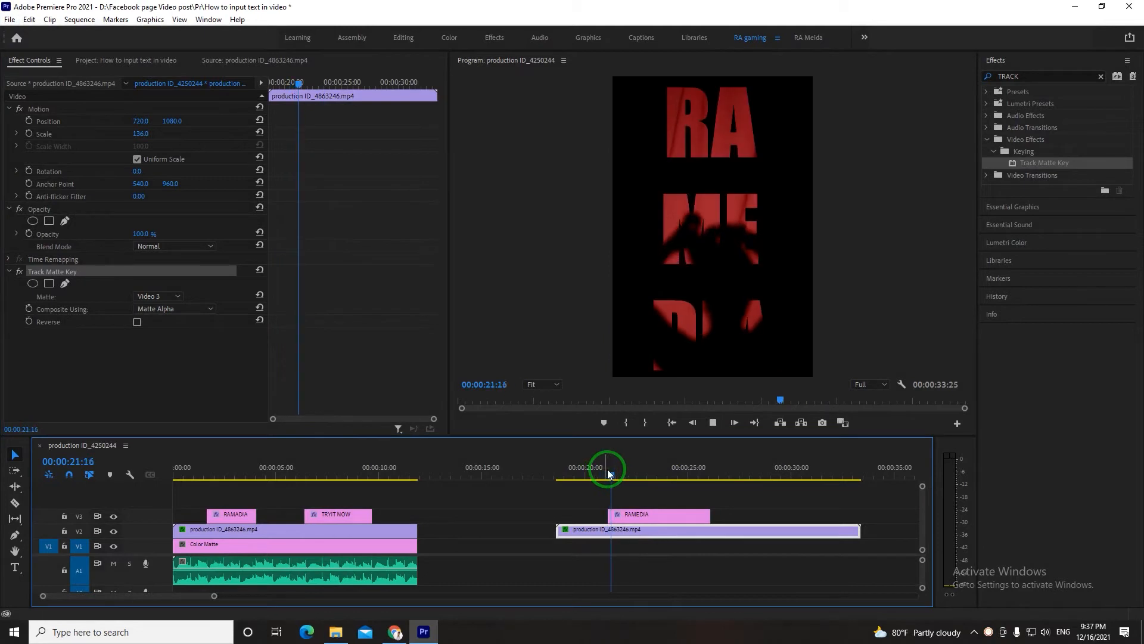
key("space")
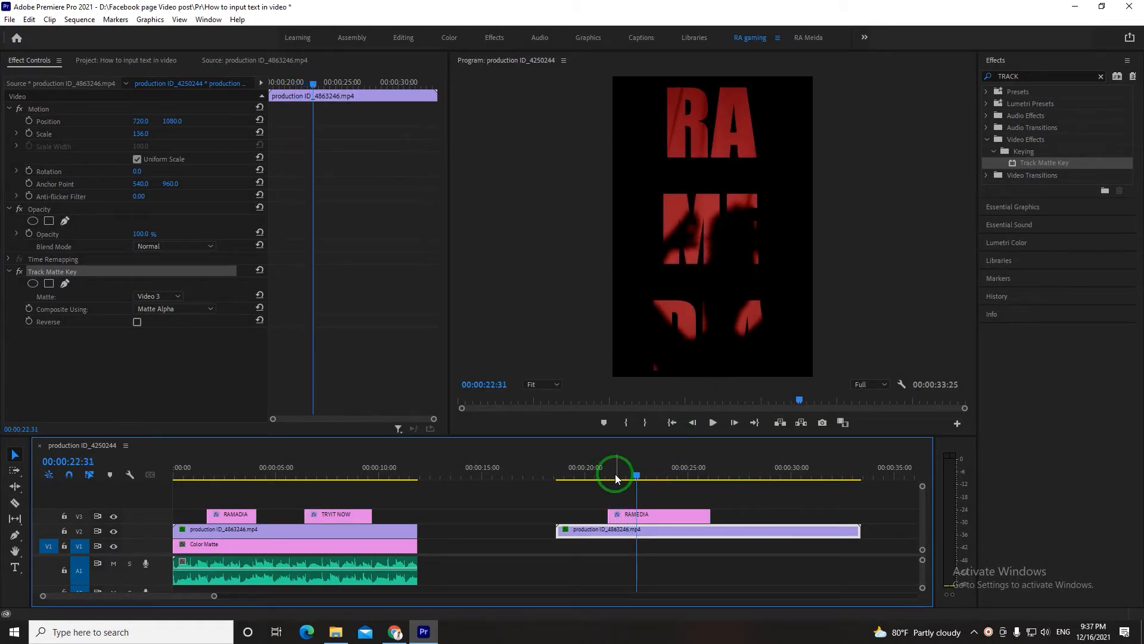
left_click_drag(642, 474, 652, 474)
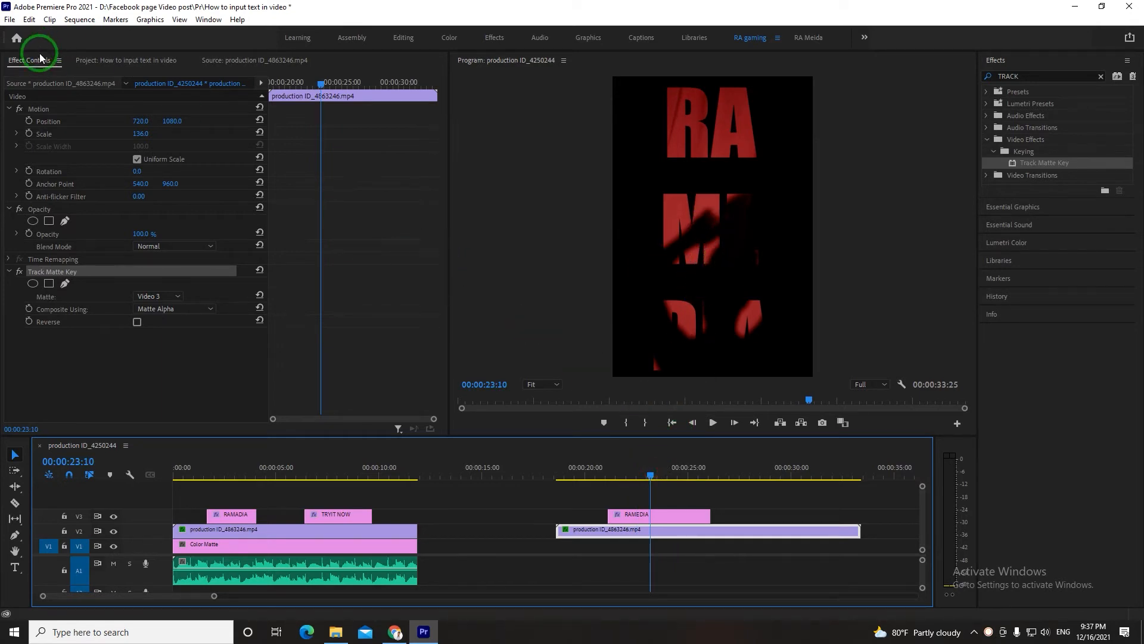
Step: Delete the second Color Matte item, the last one in the project's media
left_click(119, 60)
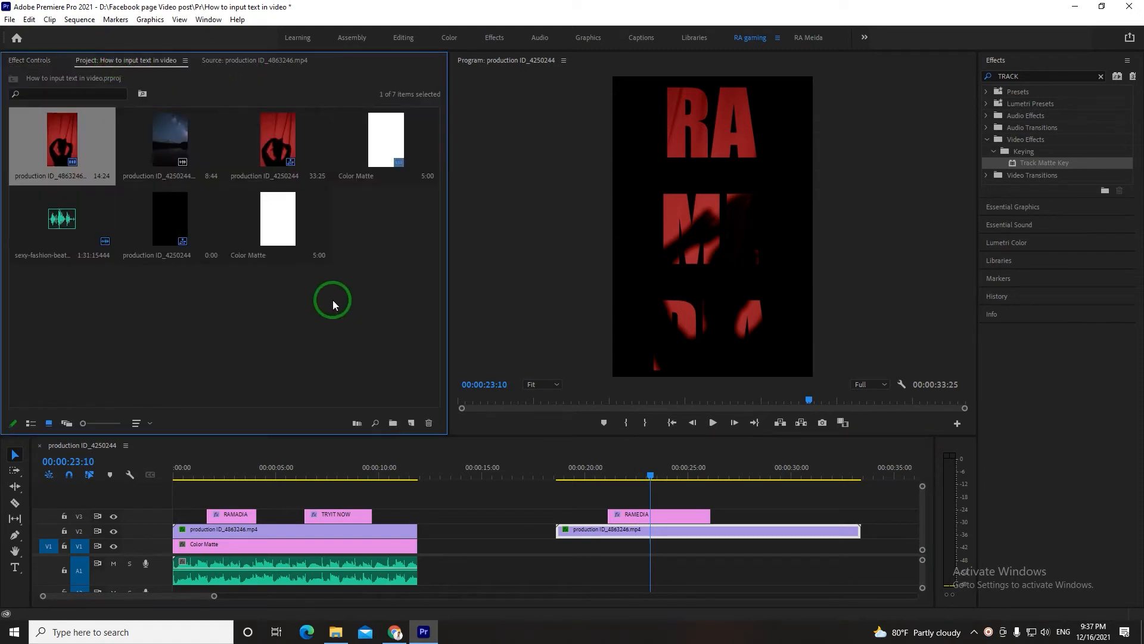
left_click(369, 297)
left_click(255, 242)
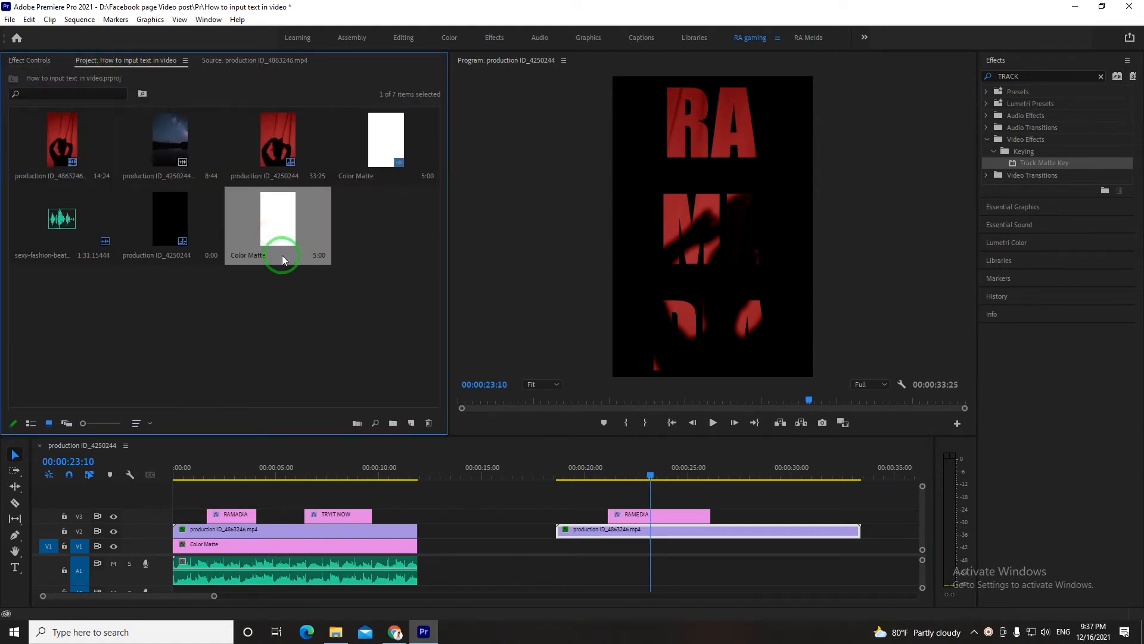
key("Delete")
Step: Create a new white (FFFFFF) color matte in the project, keeping the default settings and the name Color Matte
right_click(275, 244)
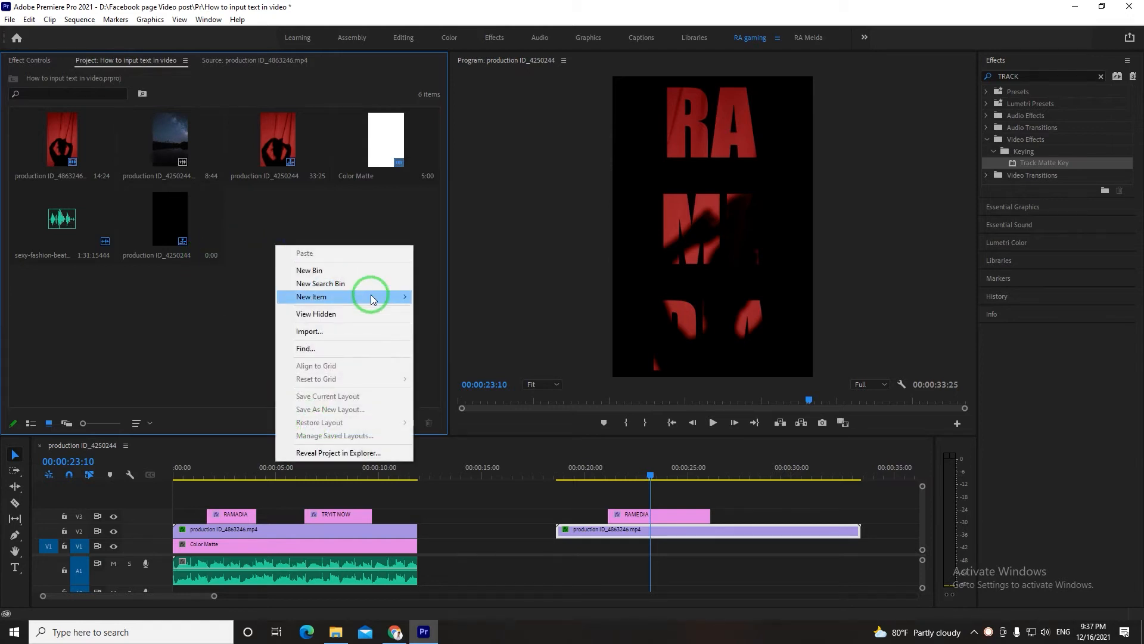
mouse_move(371, 294)
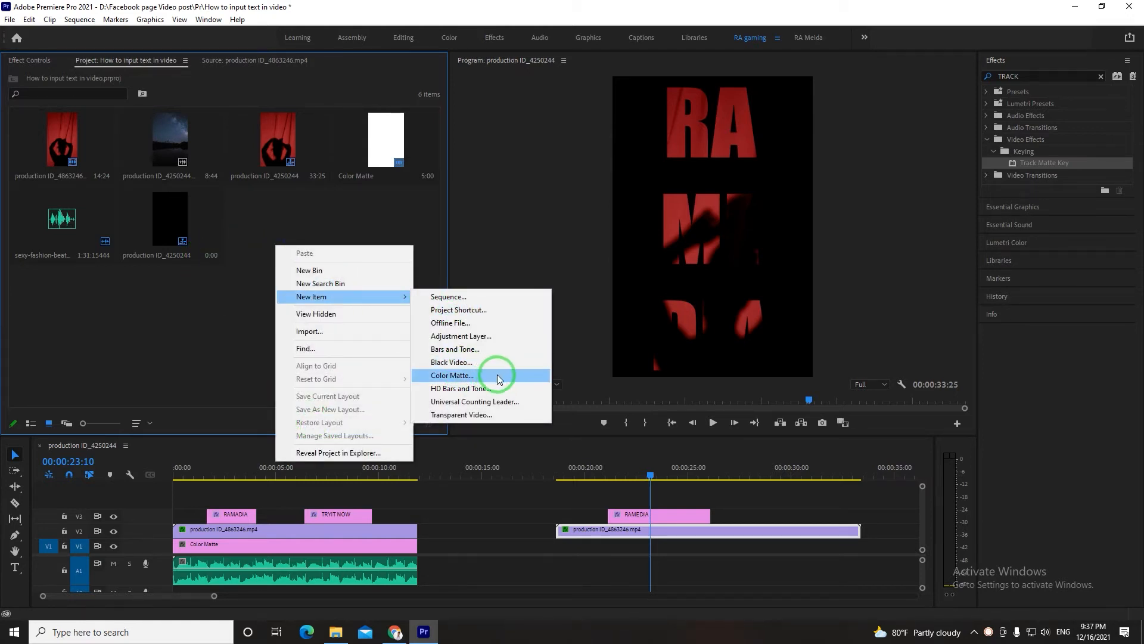
left_click(468, 377)
left_click(586, 355)
left_click_drag(592, 391, 485, 432)
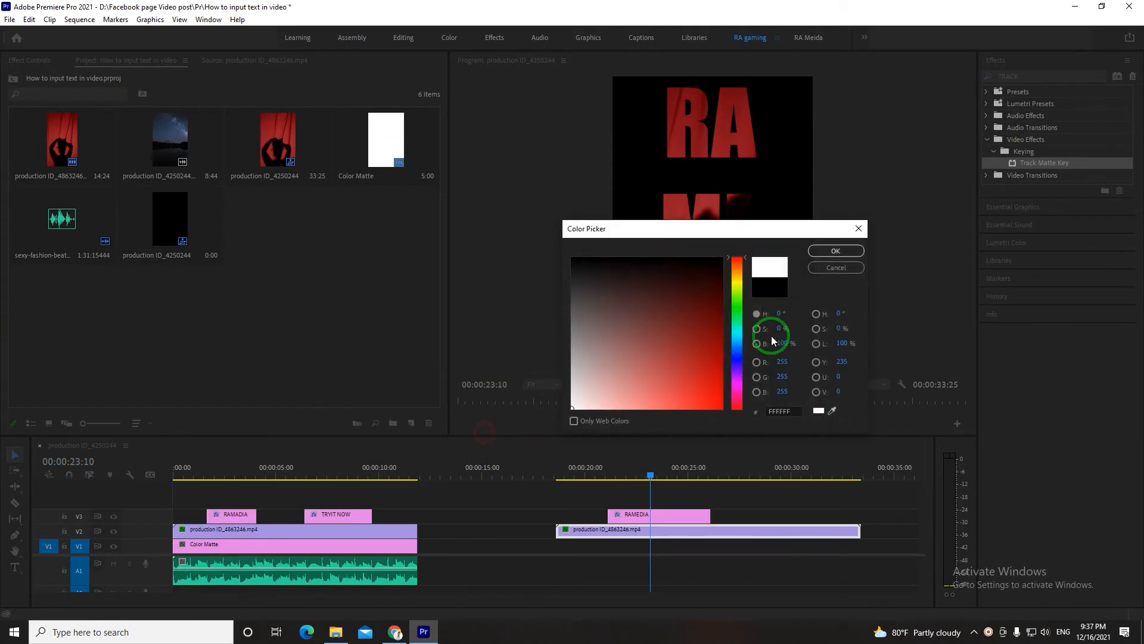
left_click(819, 253)
left_click(542, 332)
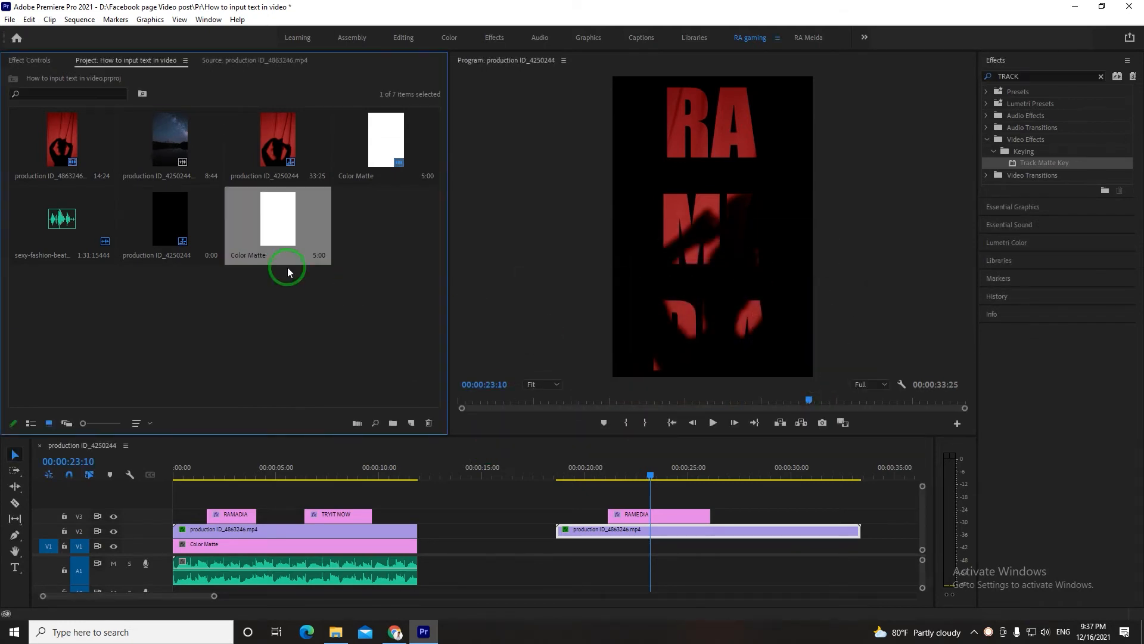
Step: Place the new Color Matte on V1 beneath the second video clip, extend it to that clip's end, and preview the result
left_click_drag(289, 233, 558, 554)
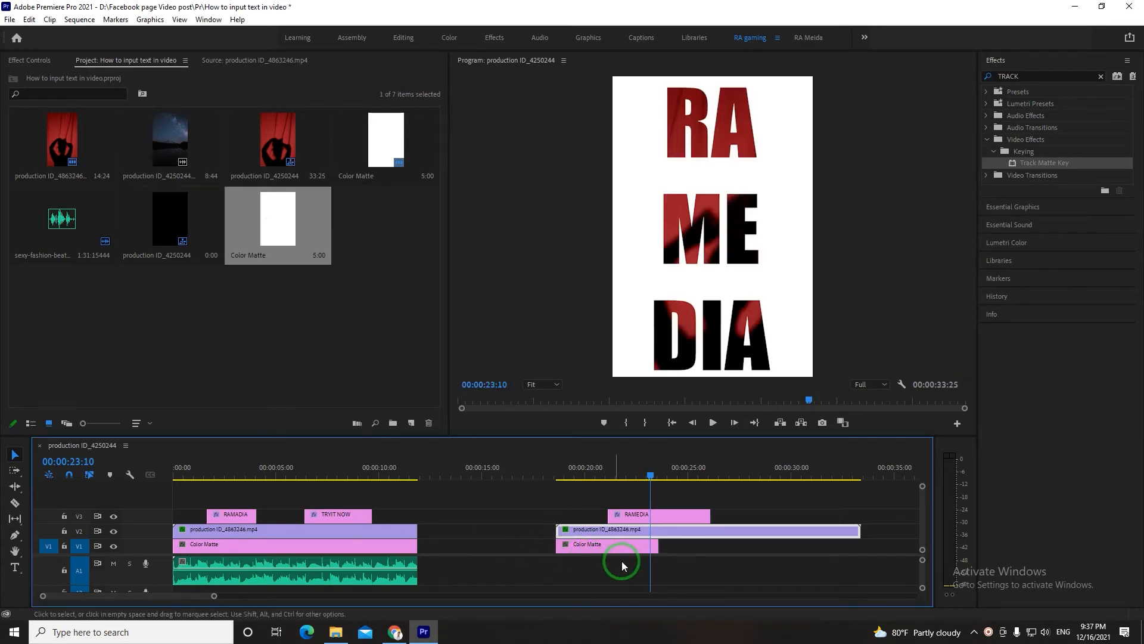
left_click_drag(657, 550, 860, 564)
left_click(556, 461)
key("space")
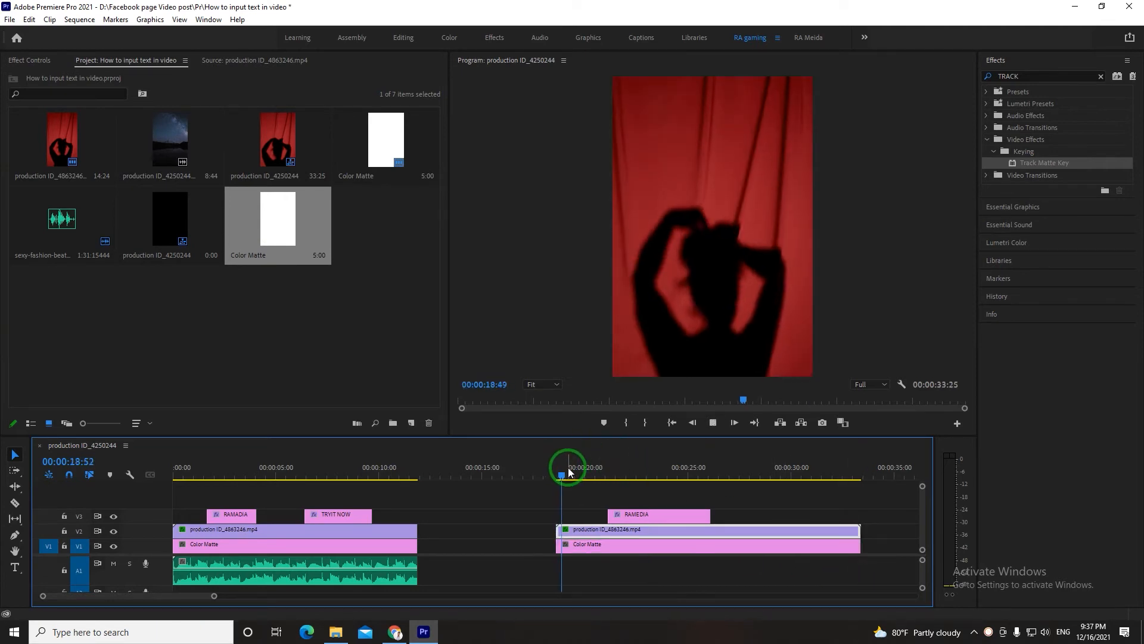
left_click(623, 466)
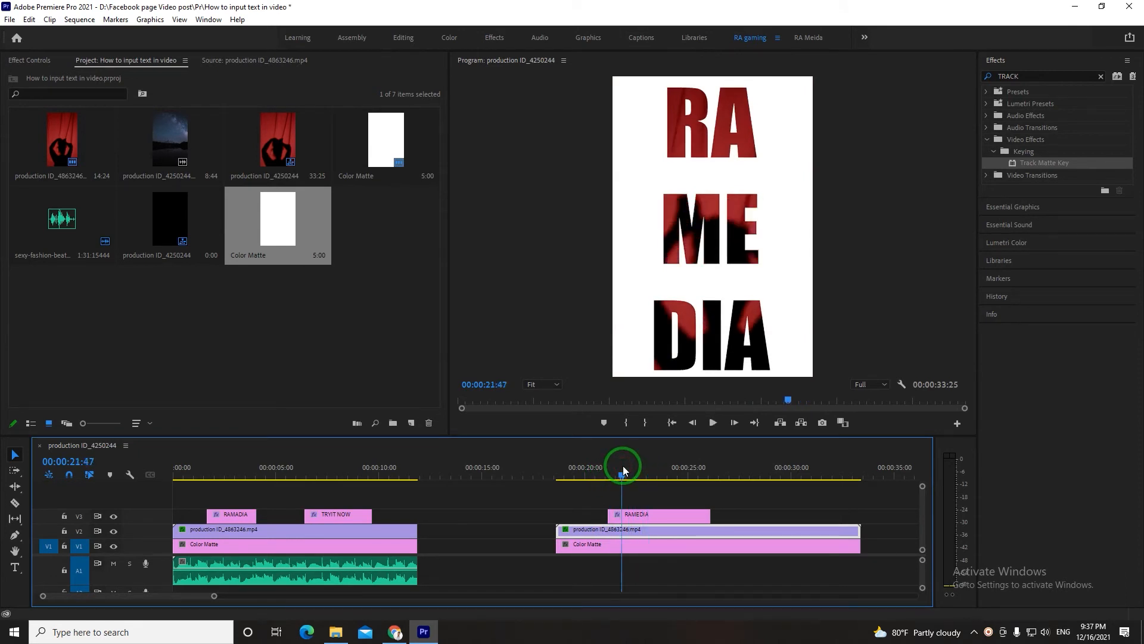
key("space")
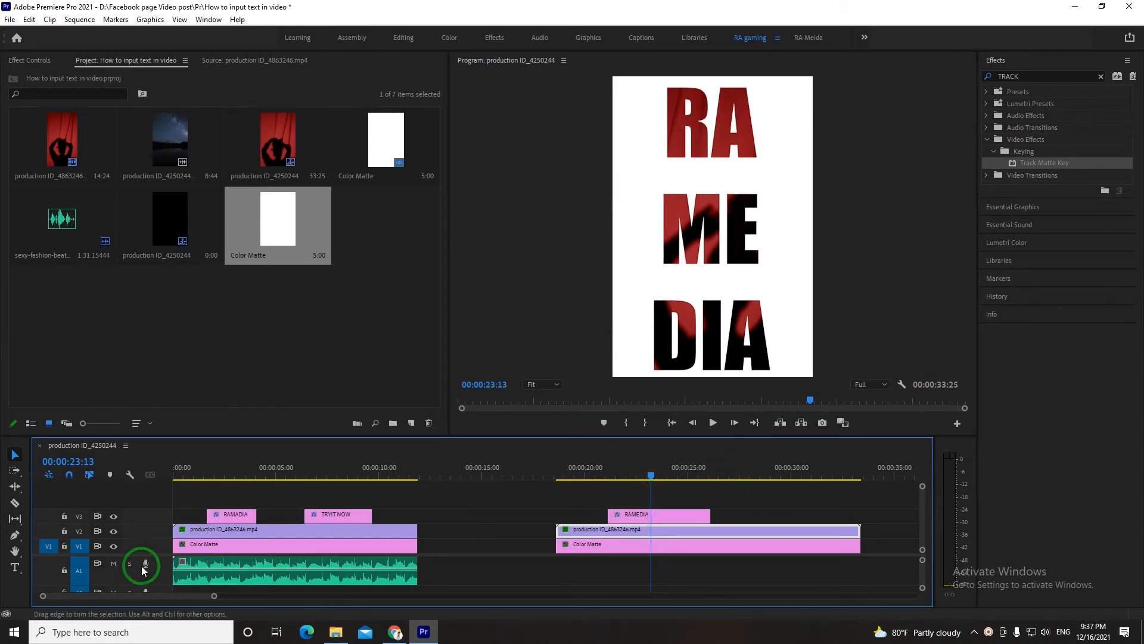
Step: Duplicate the A1 music clip so the copy starts with the second video clip, and play that section back
left_click(260, 560)
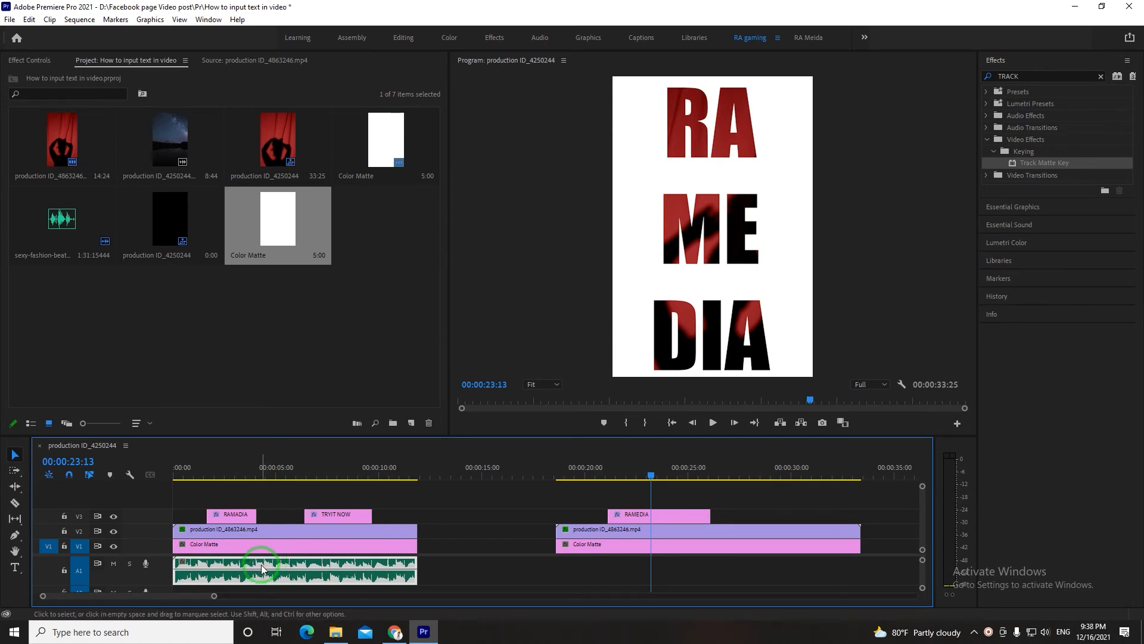
left_click(220, 563)
left_click_drag(219, 563, 592, 556)
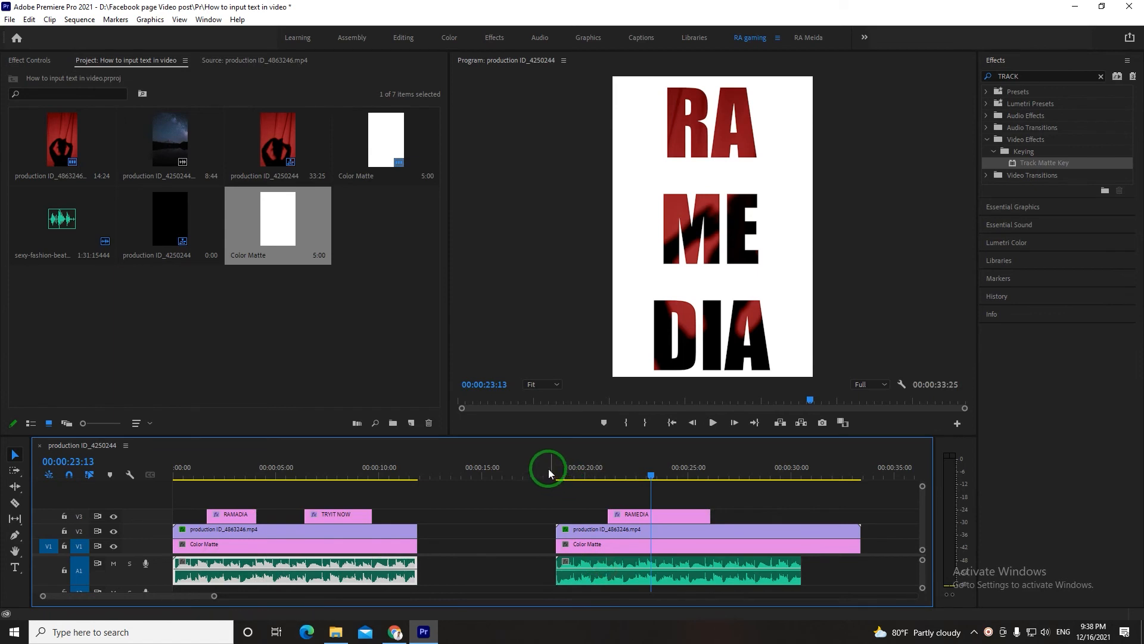
left_click(547, 470)
key("space")
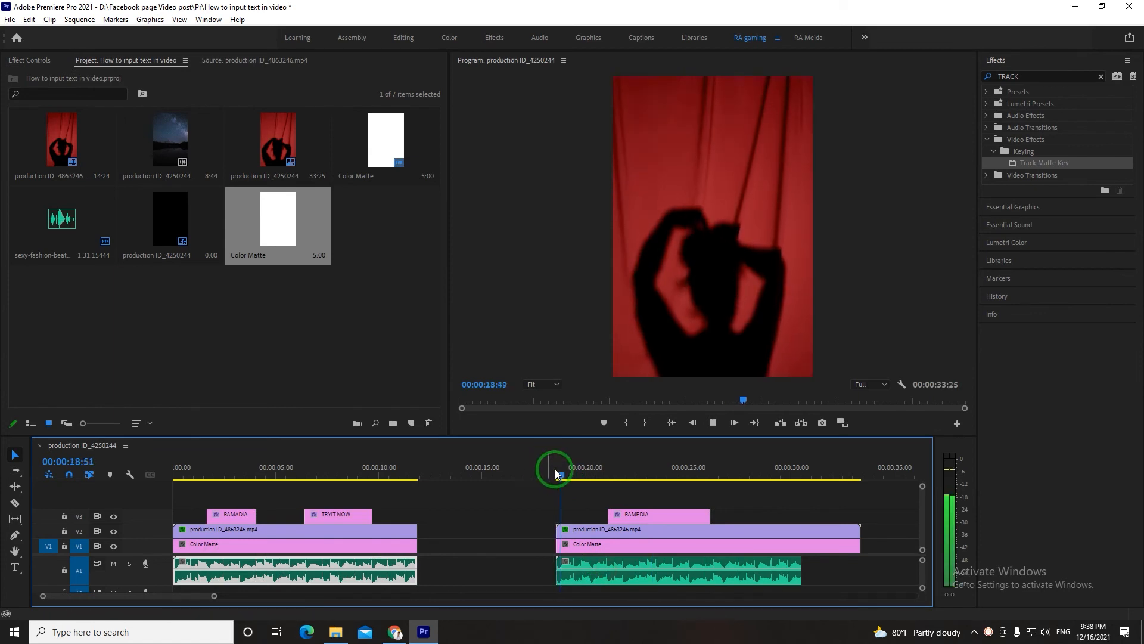
Step: Shift the RAMEDIA text clip earlier on V3 to start just after the 20-second mark, and replay the effect
left_click_drag(607, 511, 552, 501)
left_click(550, 474)
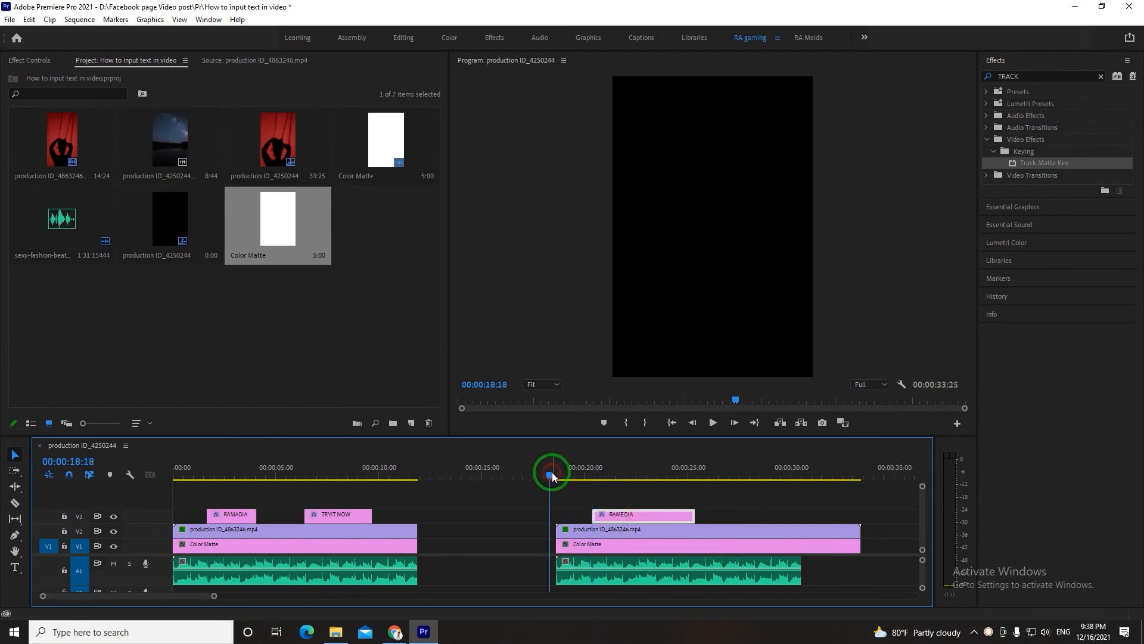
key("space")
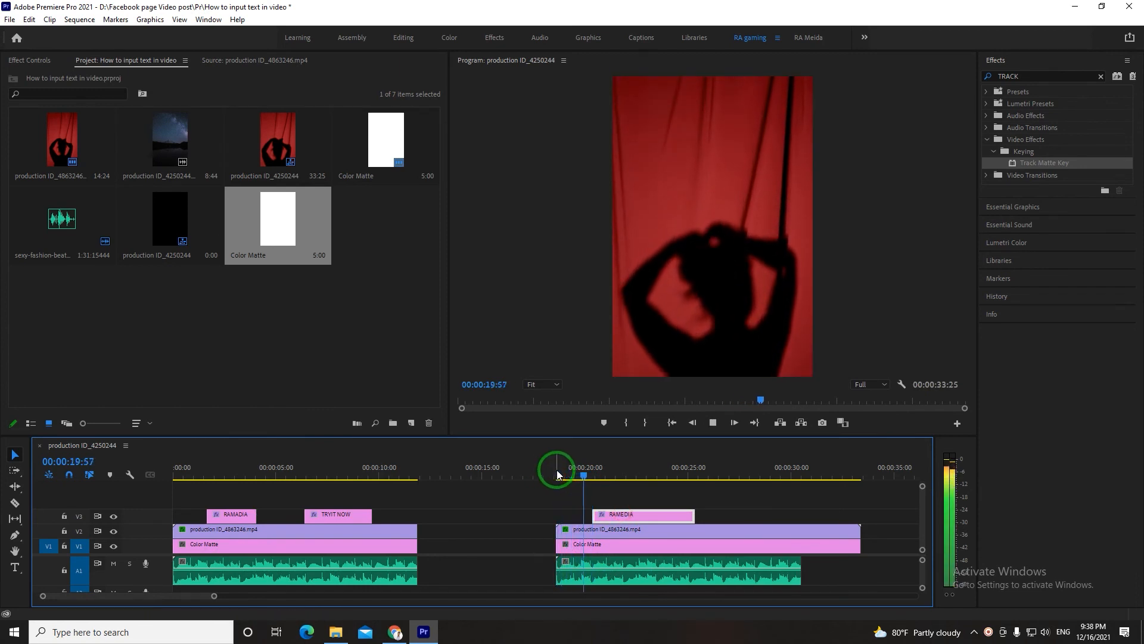
left_click(639, 502)
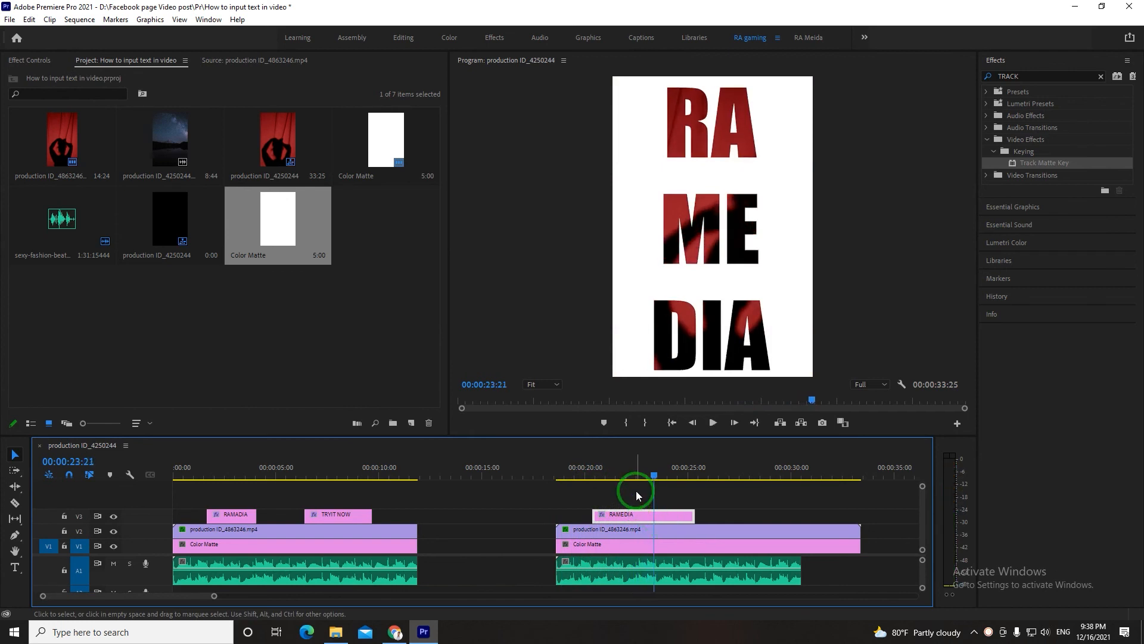
left_click(636, 474)
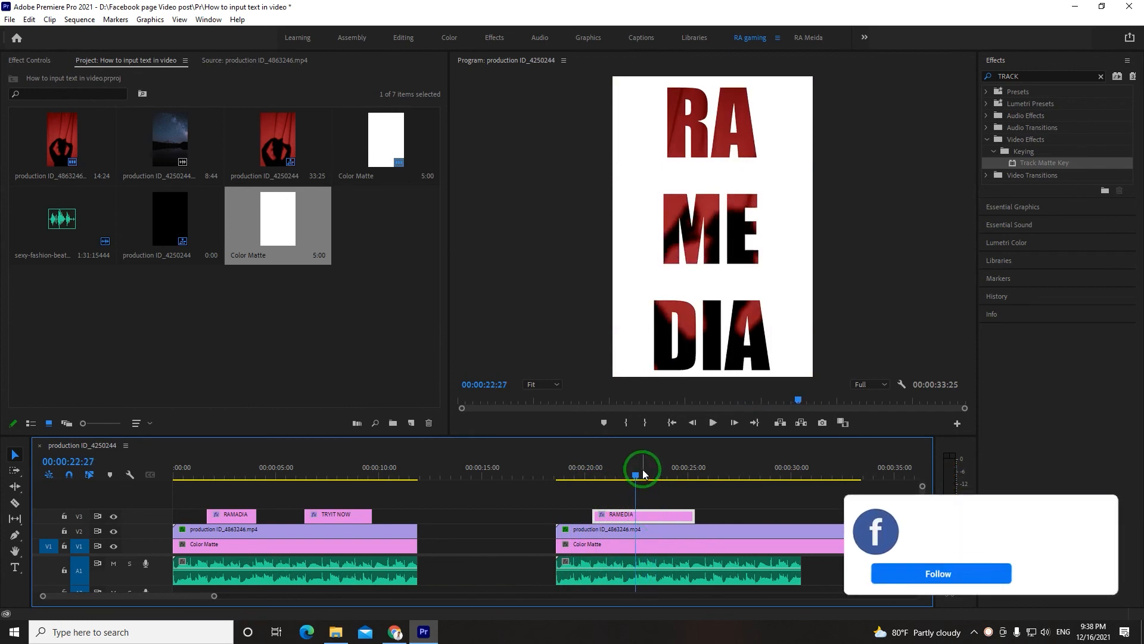